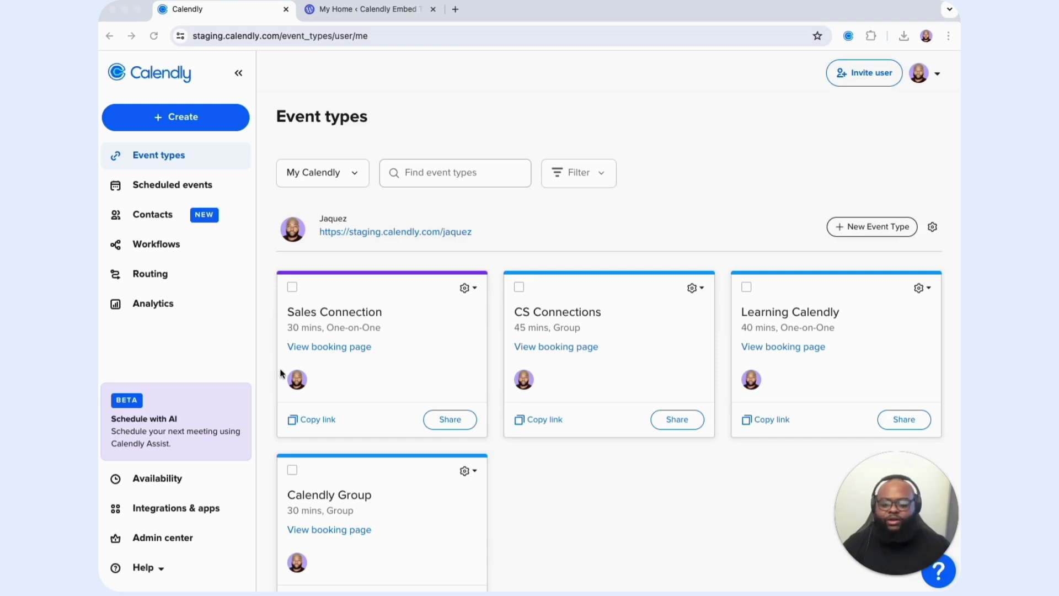
# Open the Inline Embed option for Sales Connection under Share > Add to website
pyautogui.click(449, 421)
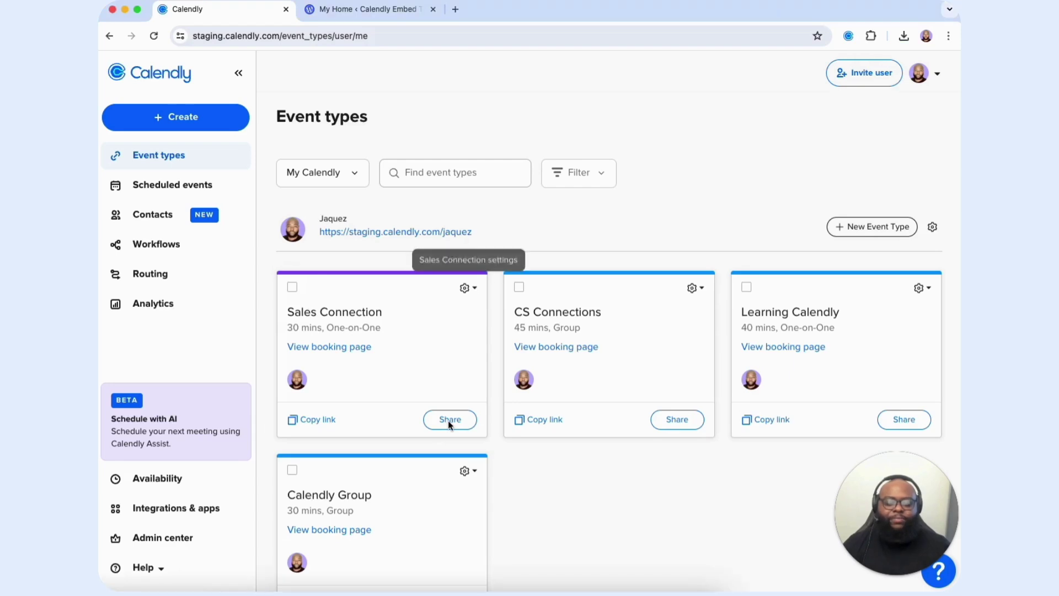
pyautogui.click(447, 421)
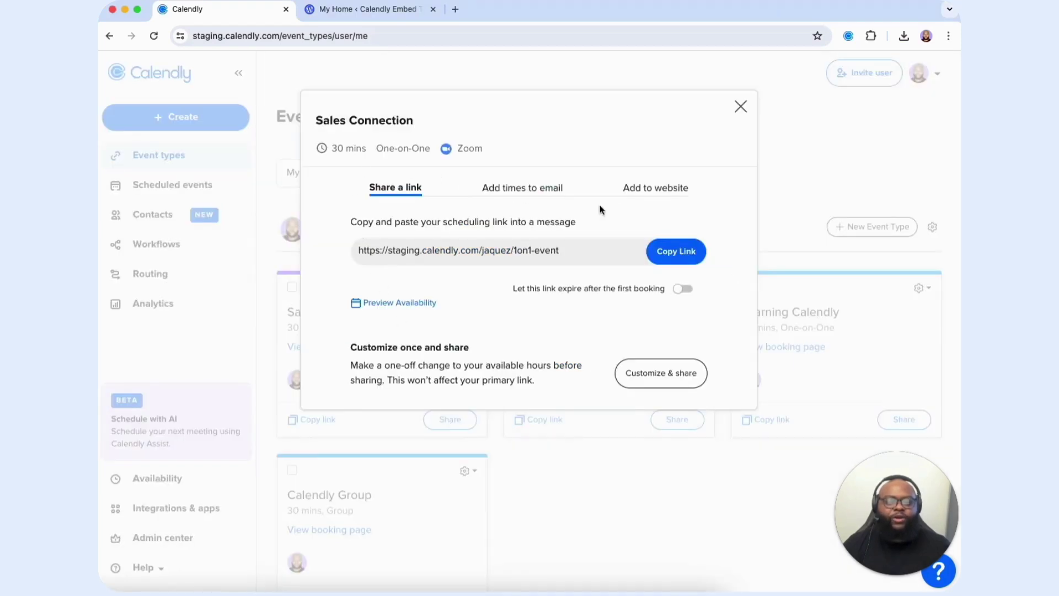
pyautogui.click(648, 194)
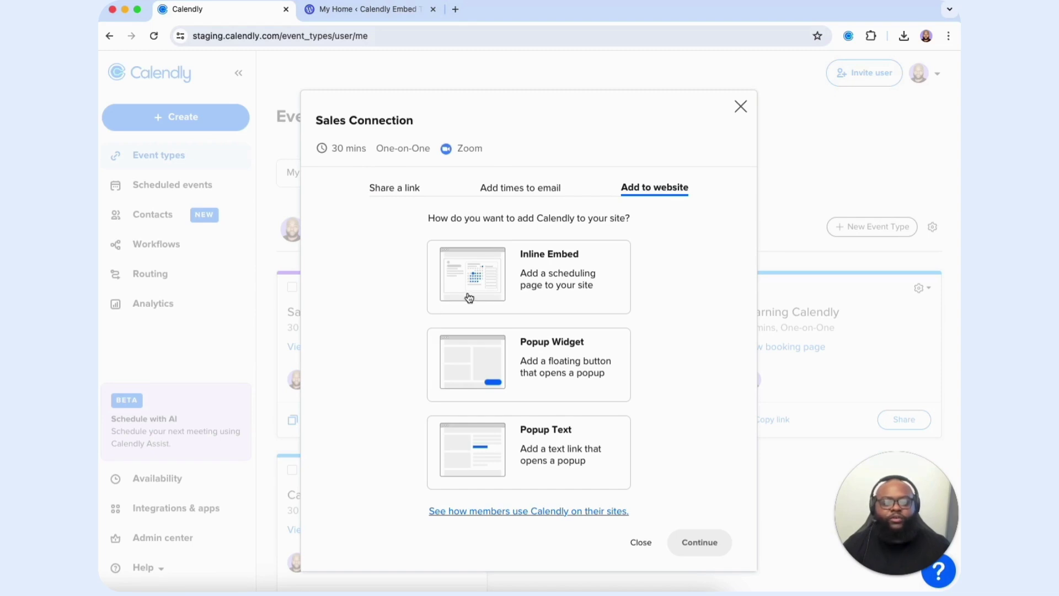
pyautogui.click(484, 288)
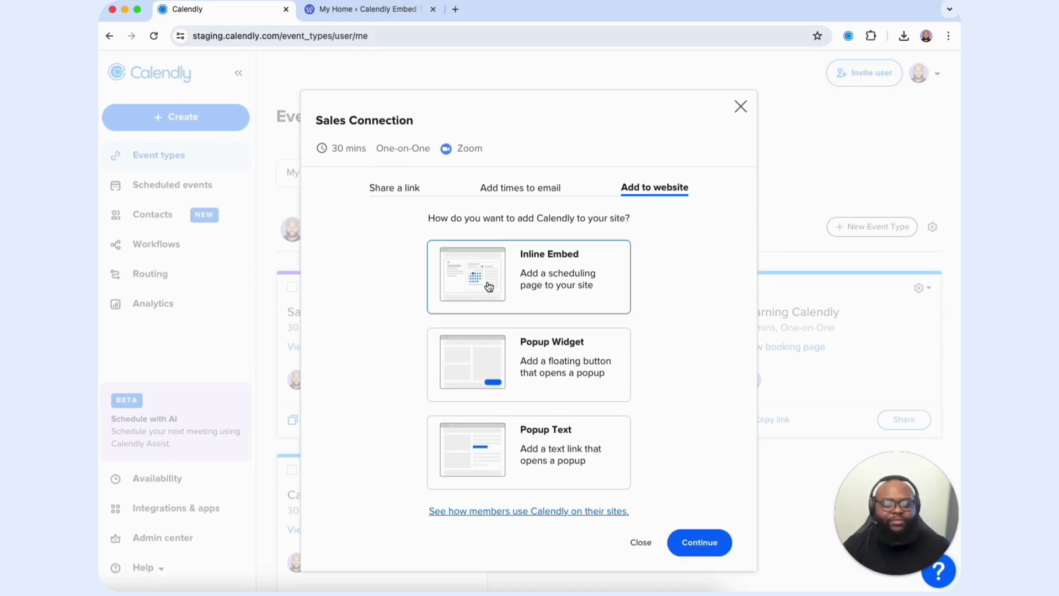
pyautogui.click(716, 544)
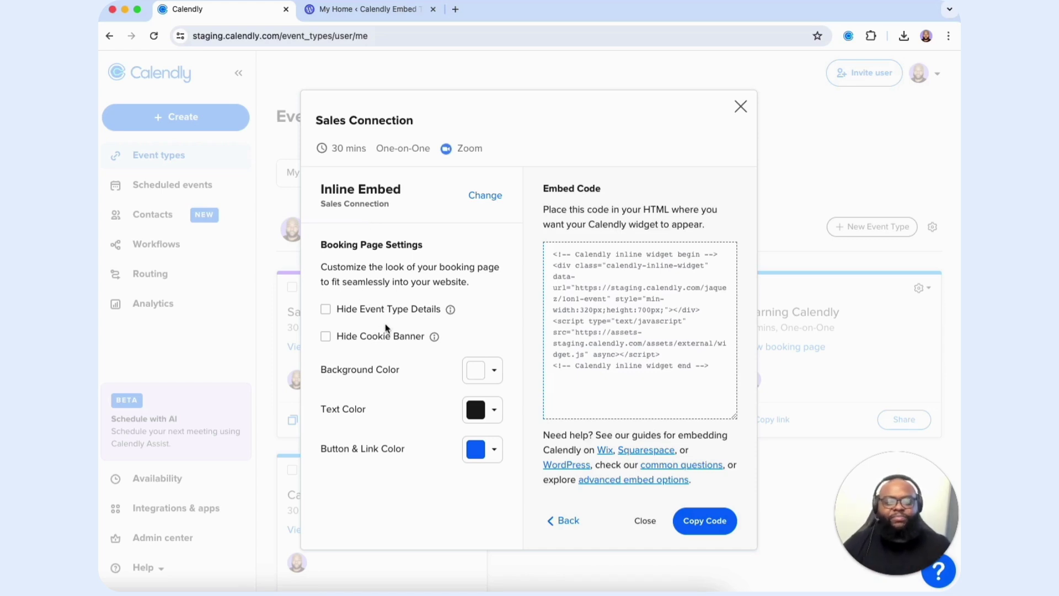
# Try the background colour and Hide Event Type Details options, keep details shown, and copy the inline code
pyautogui.click(494, 373)
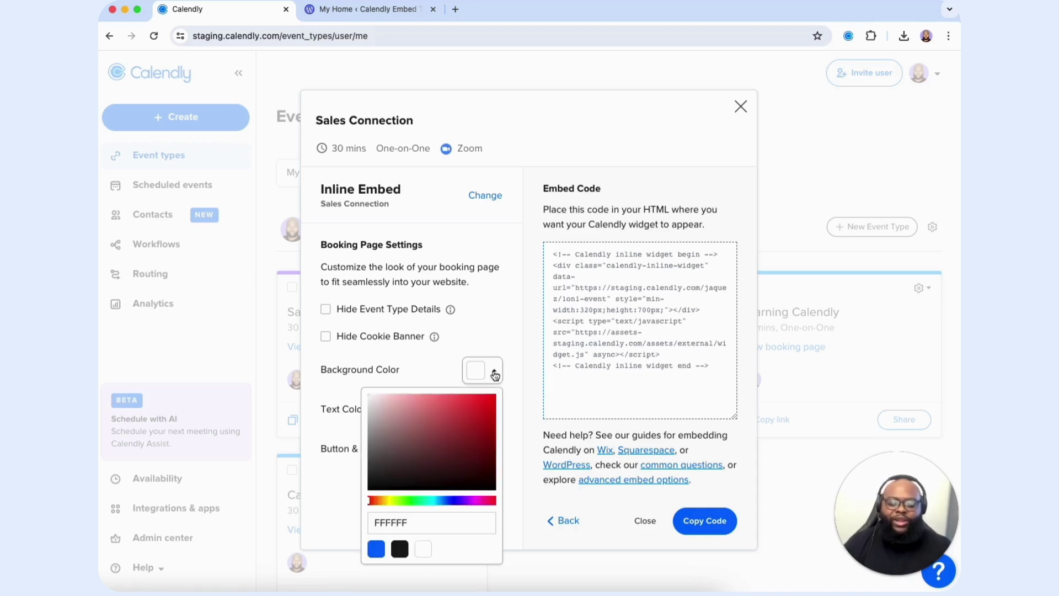
pyautogui.click(495, 374)
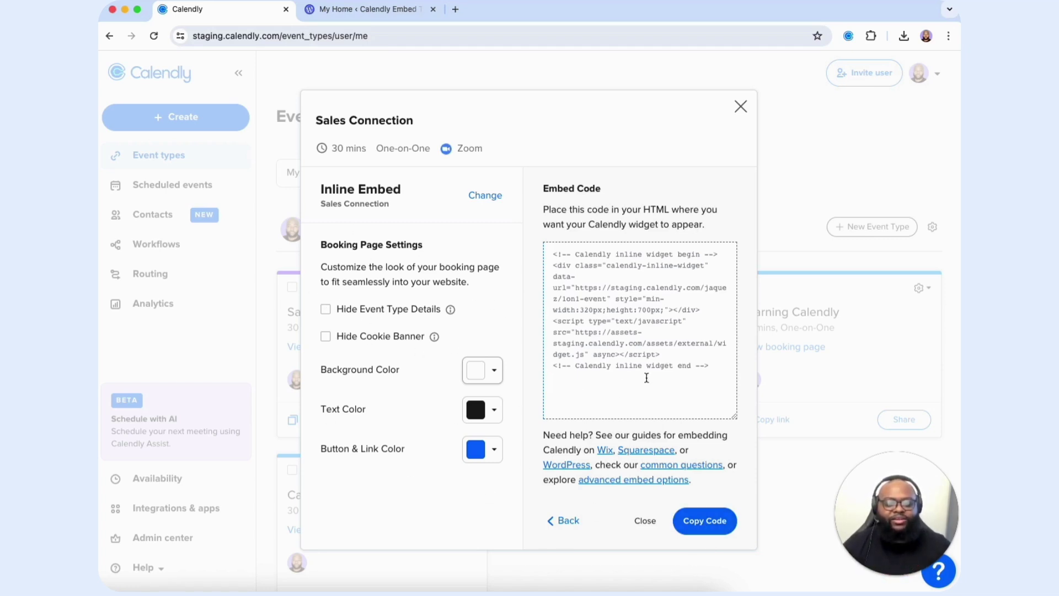
pyautogui.click(326, 310)
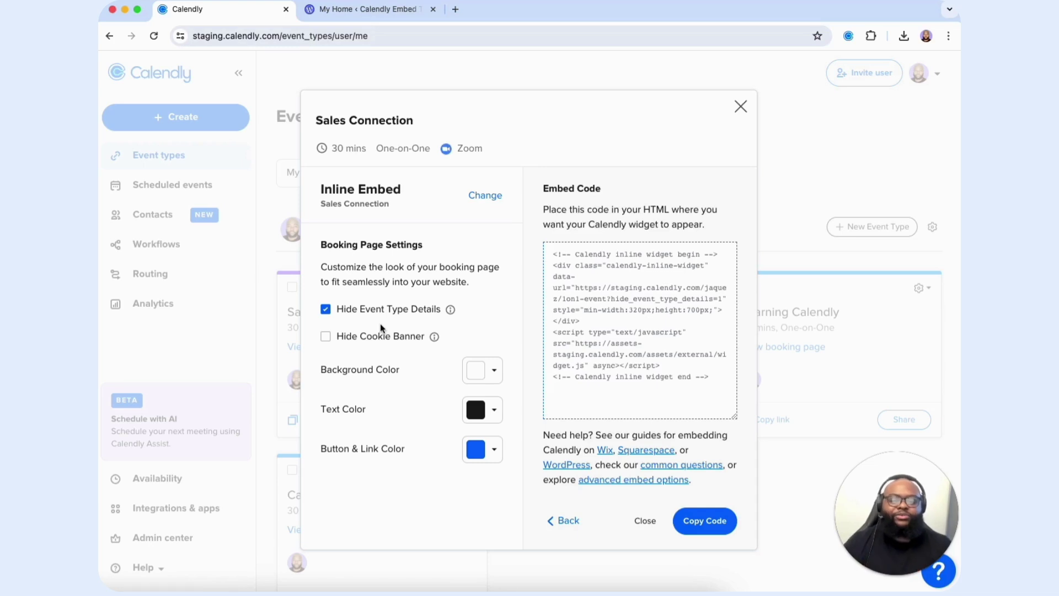
pyautogui.click(325, 310)
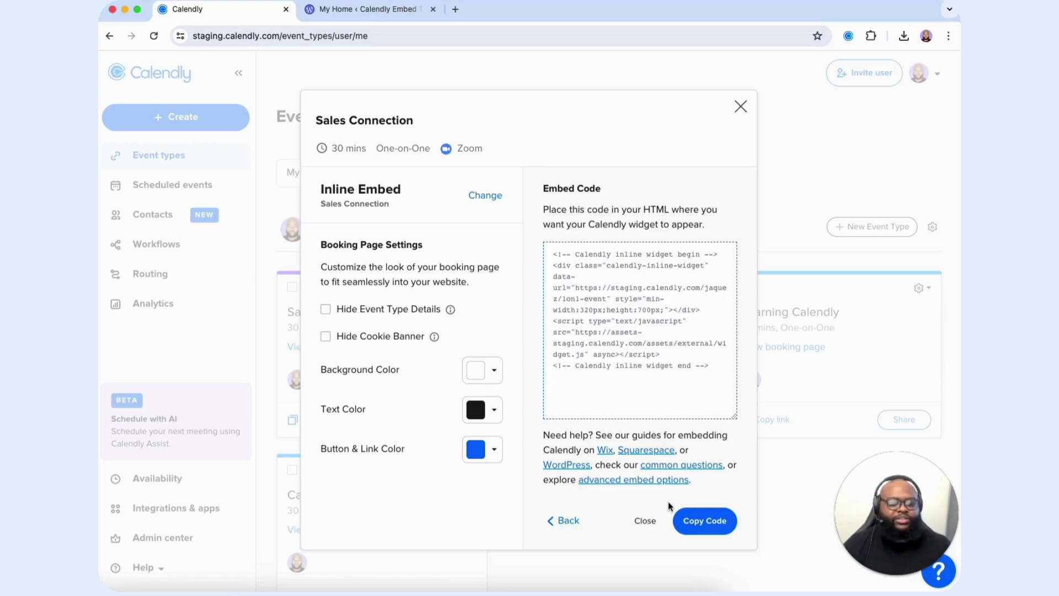
pyautogui.click(706, 524)
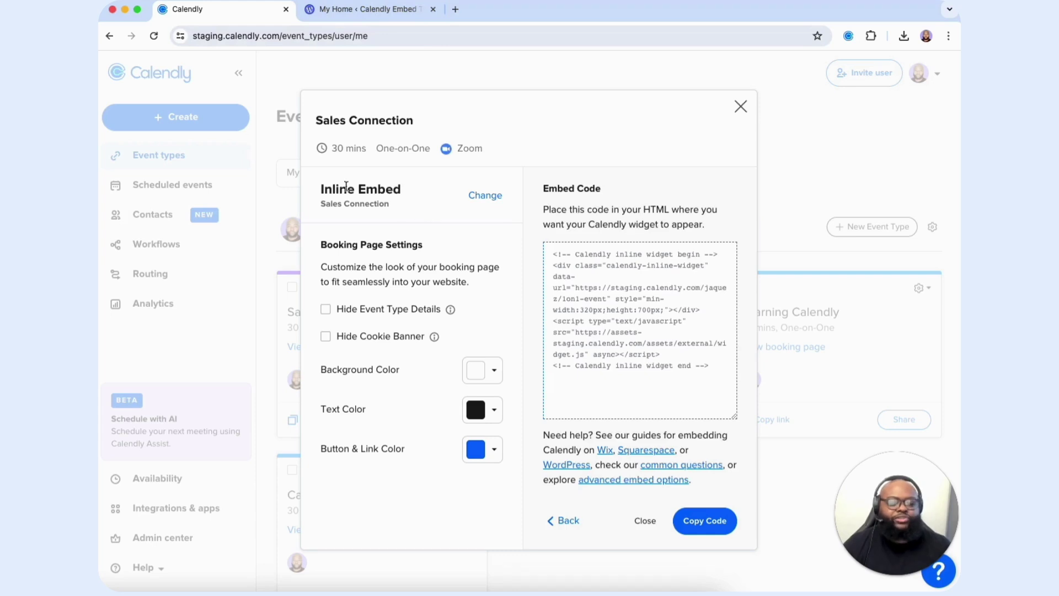
pyautogui.hotkey('ctrl', 'Tab')
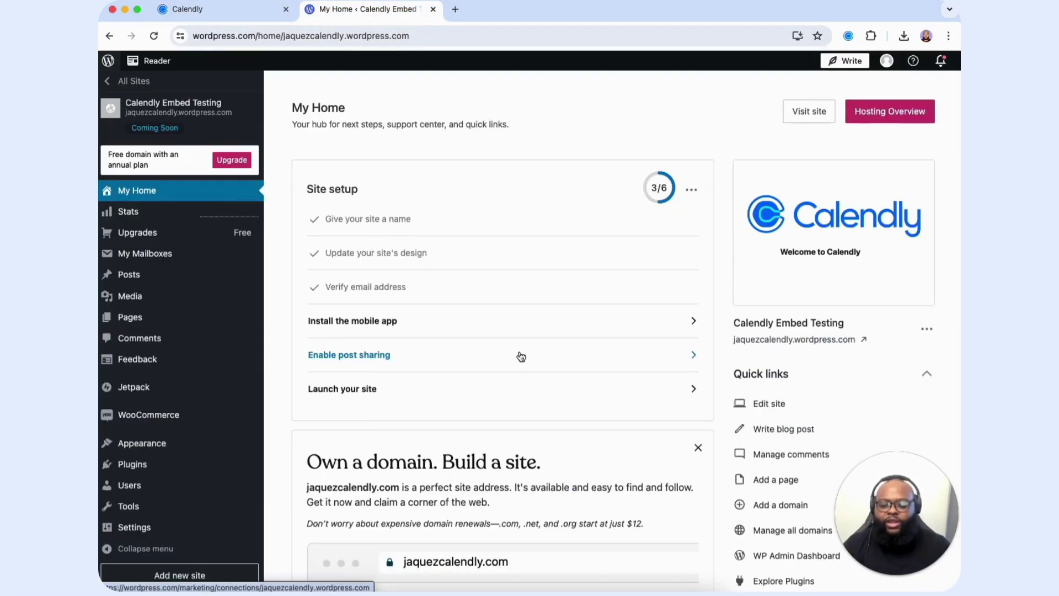
# Open the Front Page template for editing via Appearance > Editor
pyautogui.moveTo(214, 450)
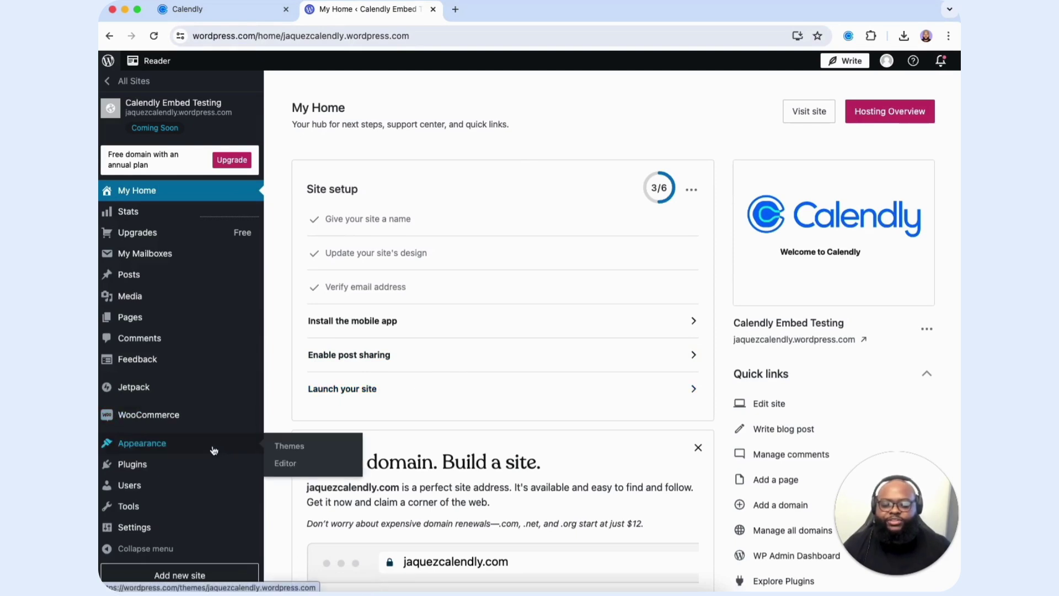
pyautogui.click(284, 463)
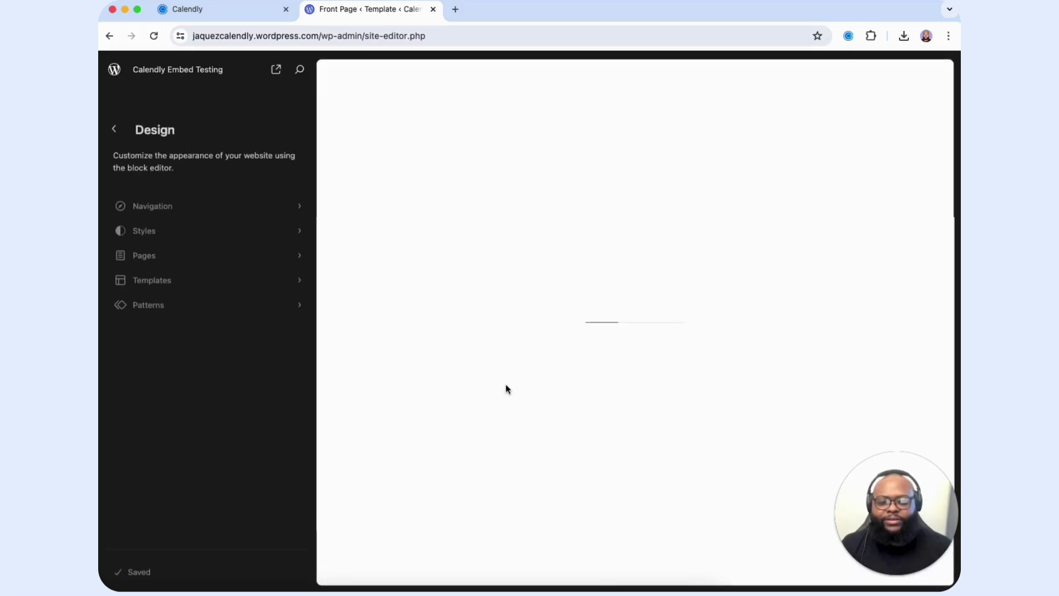
pyautogui.click(505, 384)
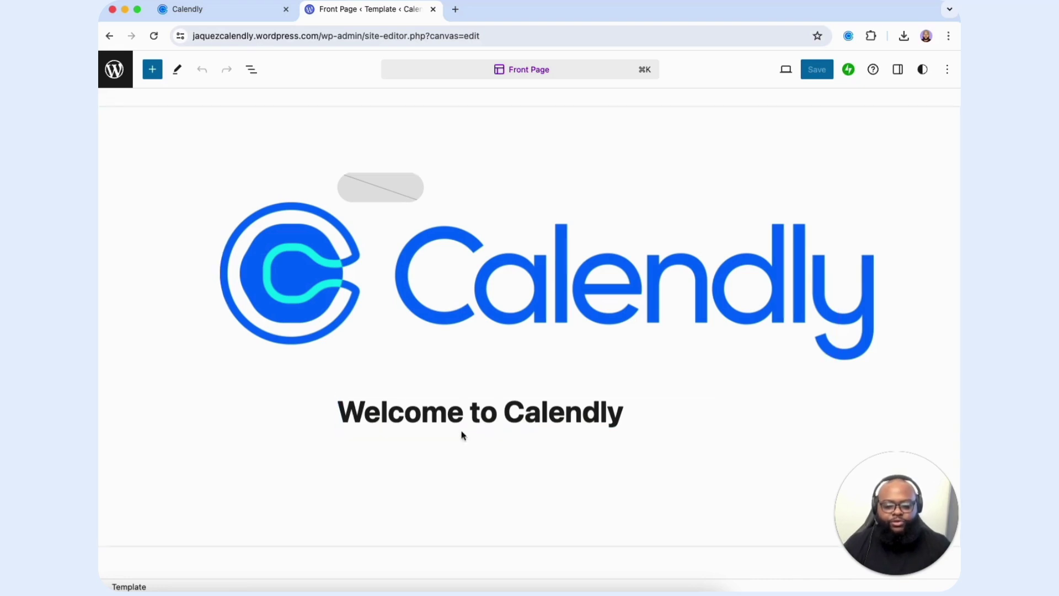
# Insert a Custom HTML block below the welcome cover, paste the Calendly inline code, and preview it
pyautogui.click(539, 449)
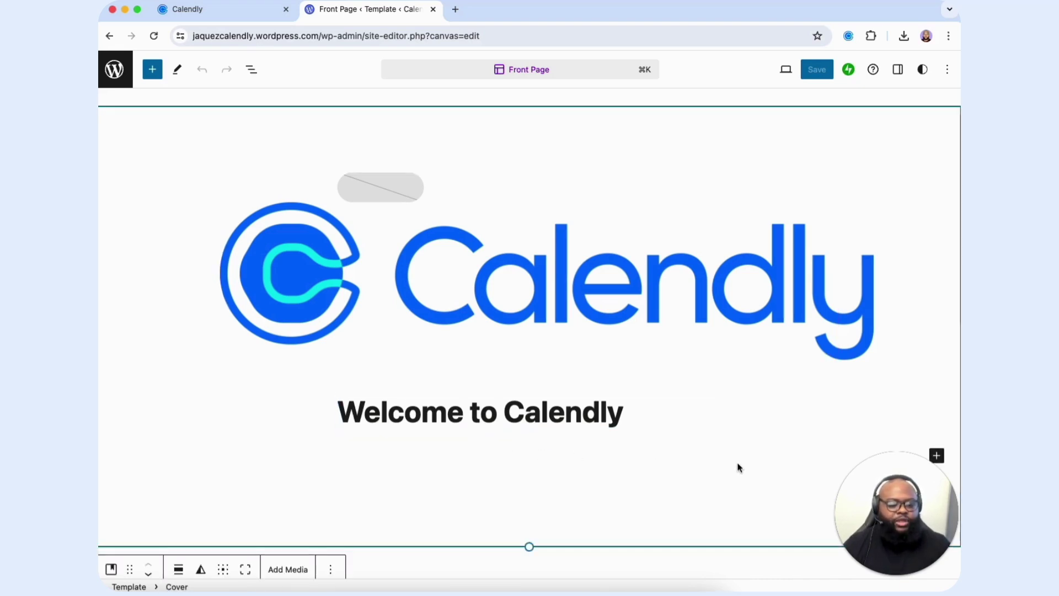
pyautogui.click(937, 456)
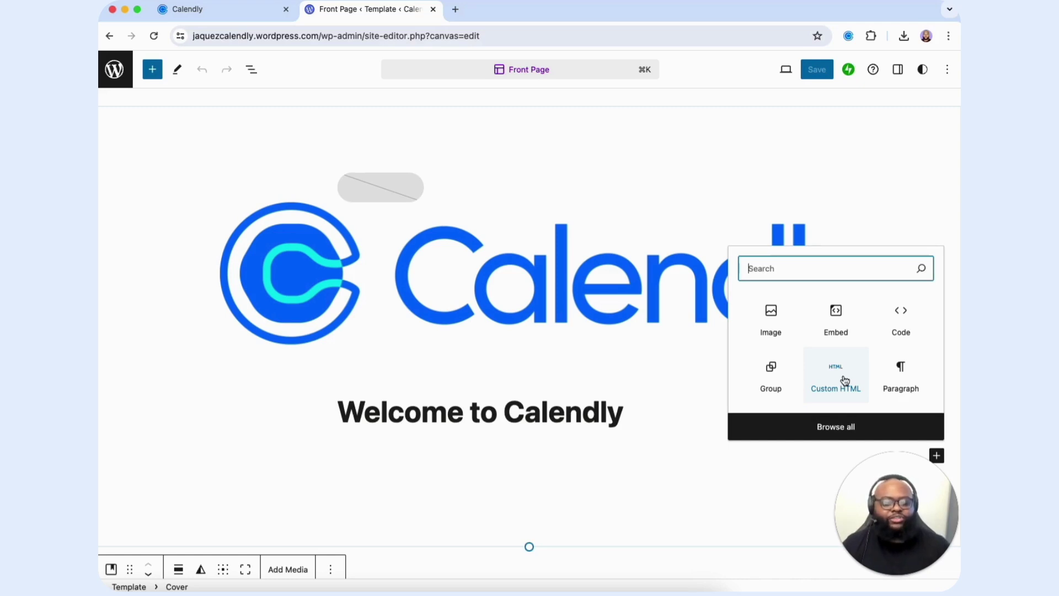
pyautogui.click(844, 380)
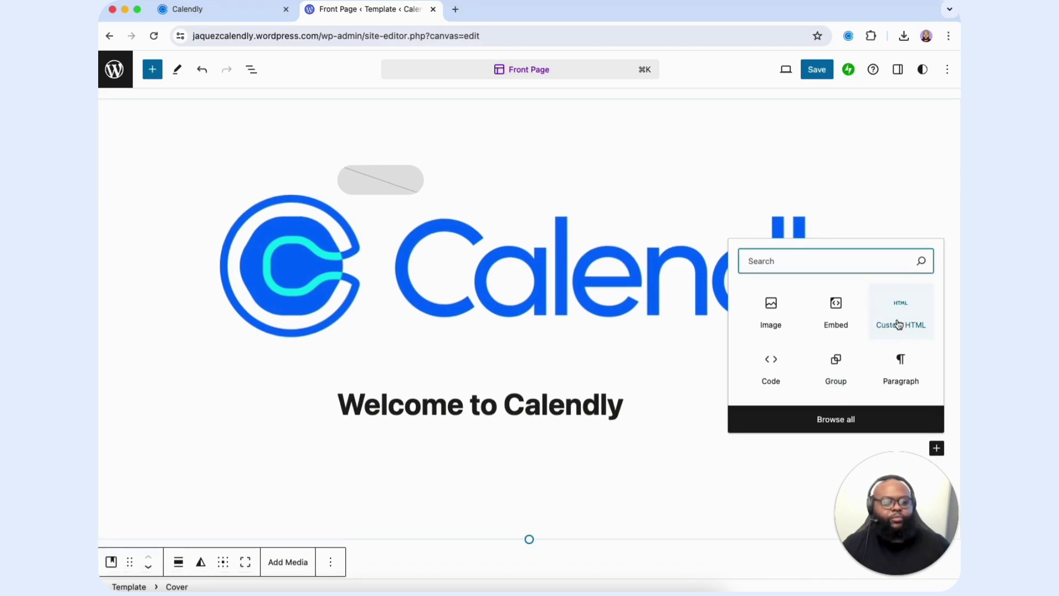
pyautogui.click(899, 324)
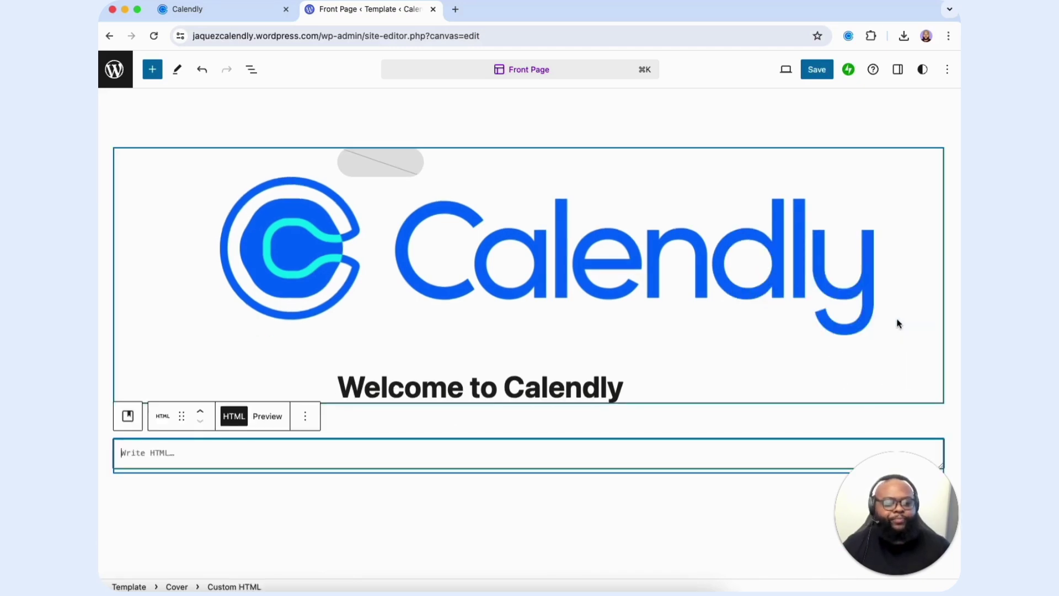
pyautogui.click(151, 456)
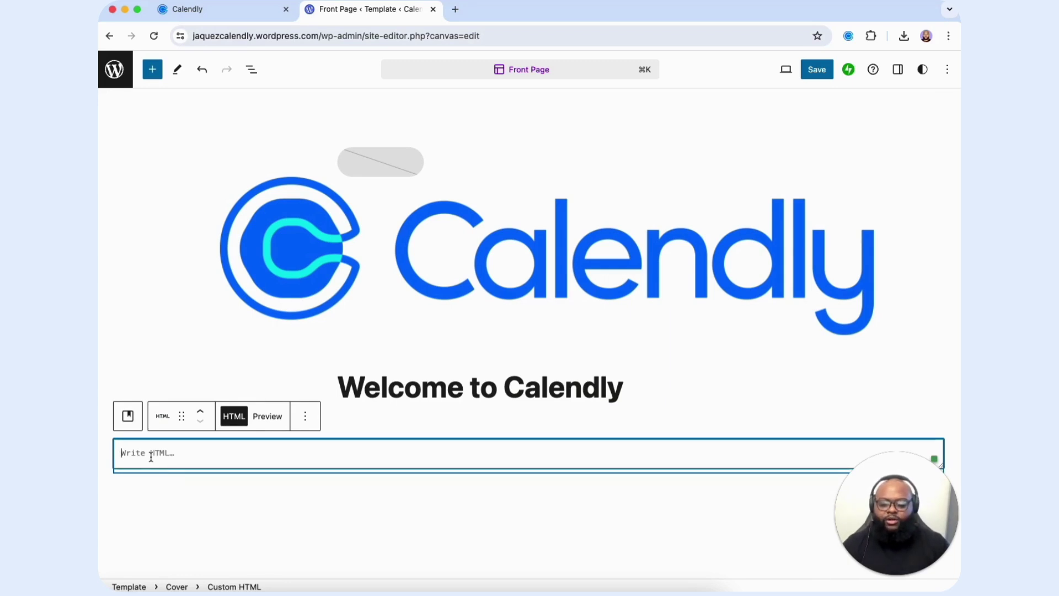
pyautogui.write('<!-- Calendly inline widget begin --> <div class="calendly-inline-widget" data-url="https://staging.calendly.com/jaquez/1on1-event" style="min-width:320px;height:700px;"></div> <script type="text/javascript" src="https://assets-staging.calendly.com/assets/external/widget.js" async></script> <!-- Calendly inline widget end -->')
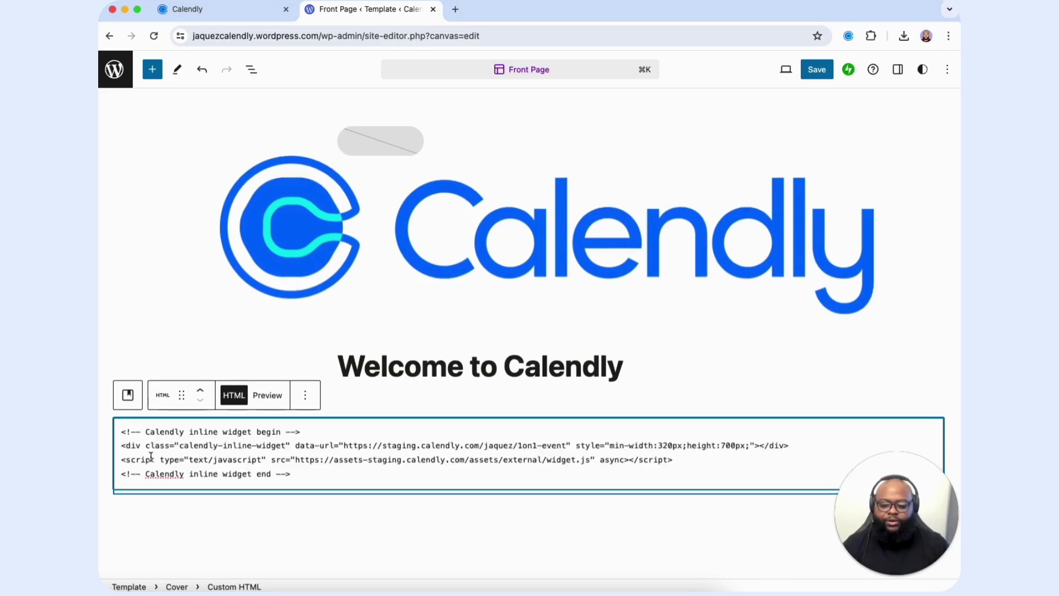
pyautogui.click(267, 395)
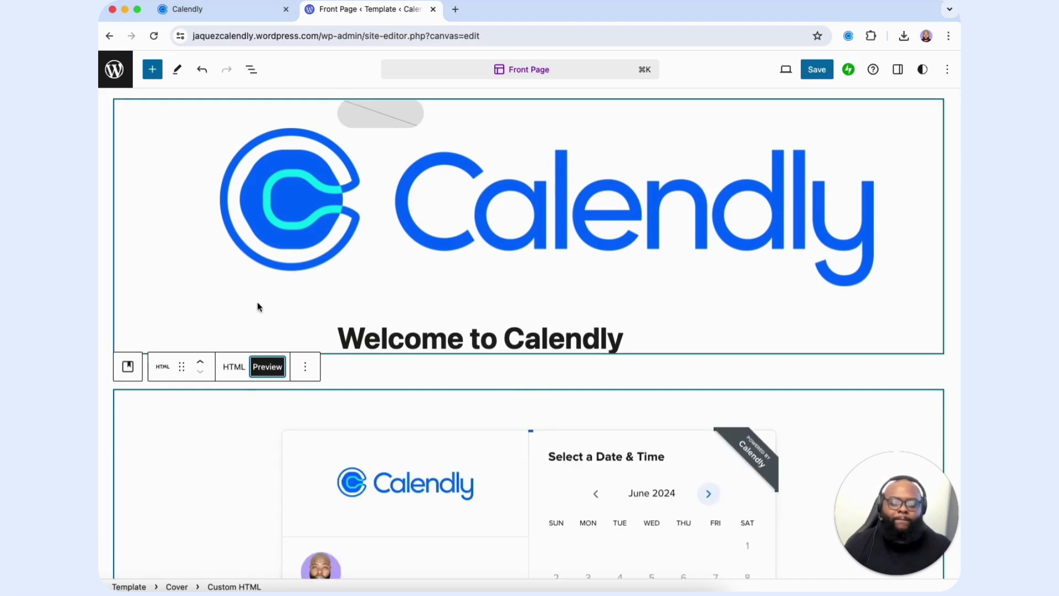
# Test the embedded scheduler by picking June 20 at 8:00pm and continuing to the details form
pyautogui.scroll(-5, 257, 306)
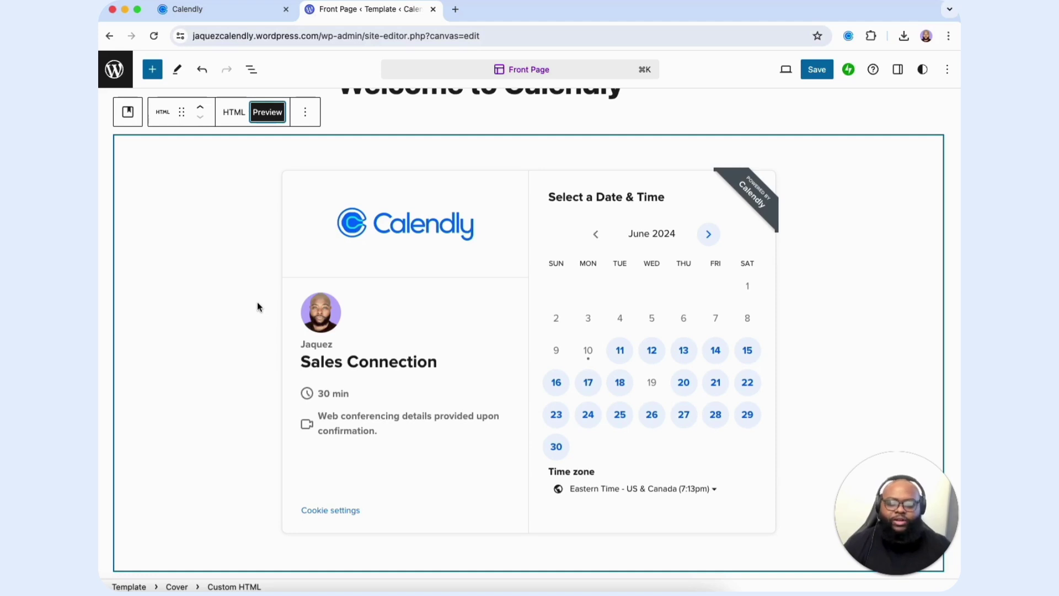
pyautogui.scroll(-1, 220, 275)
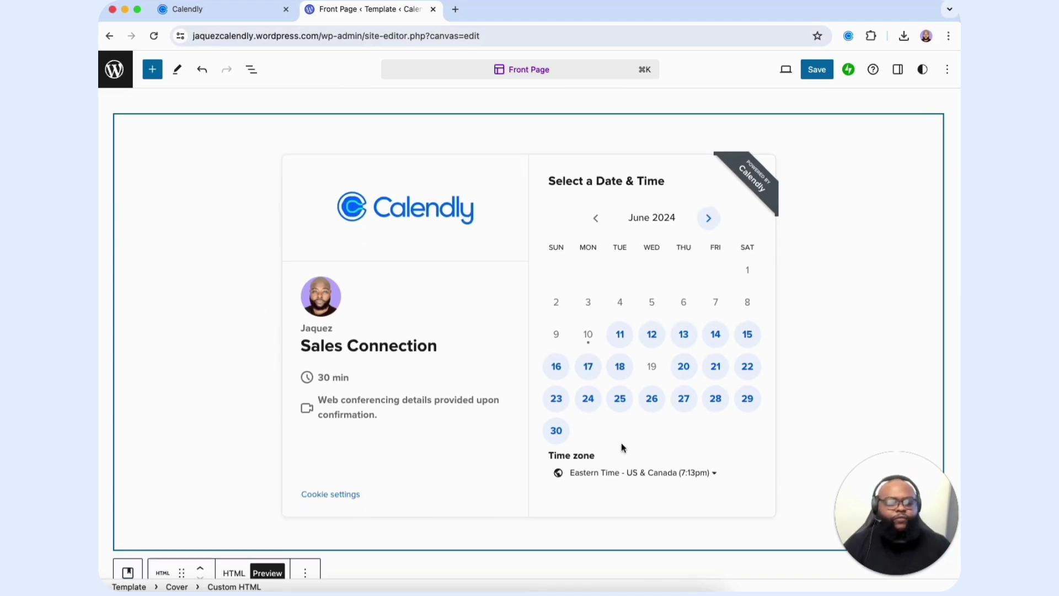
pyautogui.click(683, 366)
pyautogui.click(697, 259)
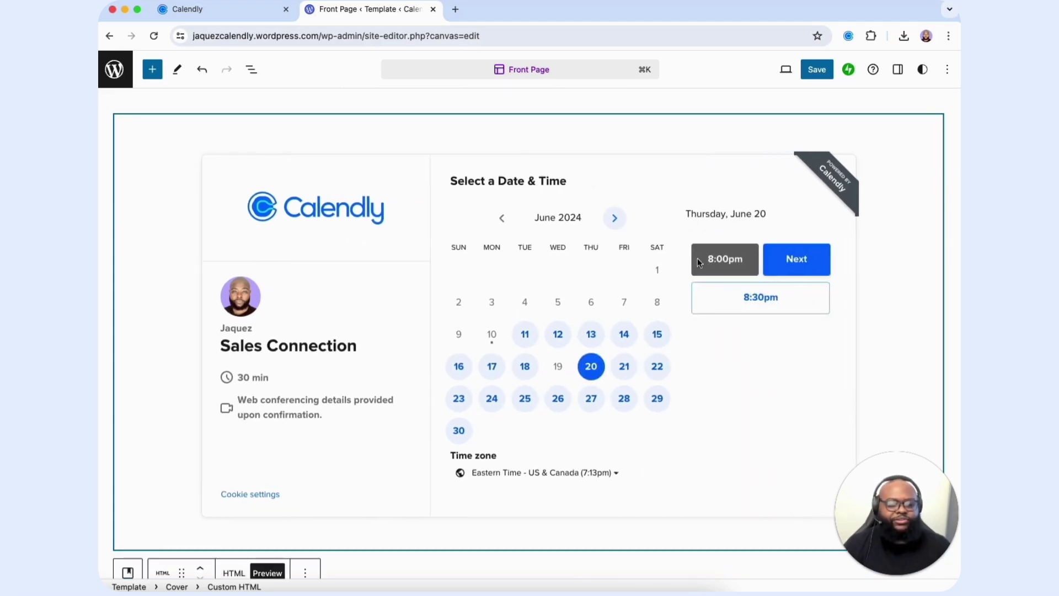
pyautogui.click(793, 261)
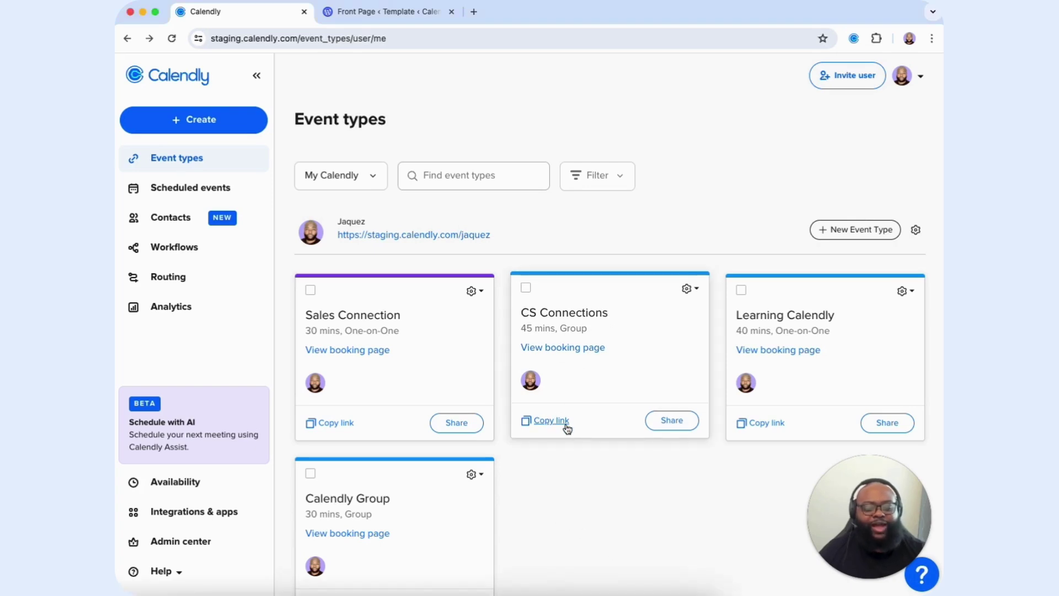
# Copy the CS Connections booking link and add a button block below the scheduler
pyautogui.click(544, 421)
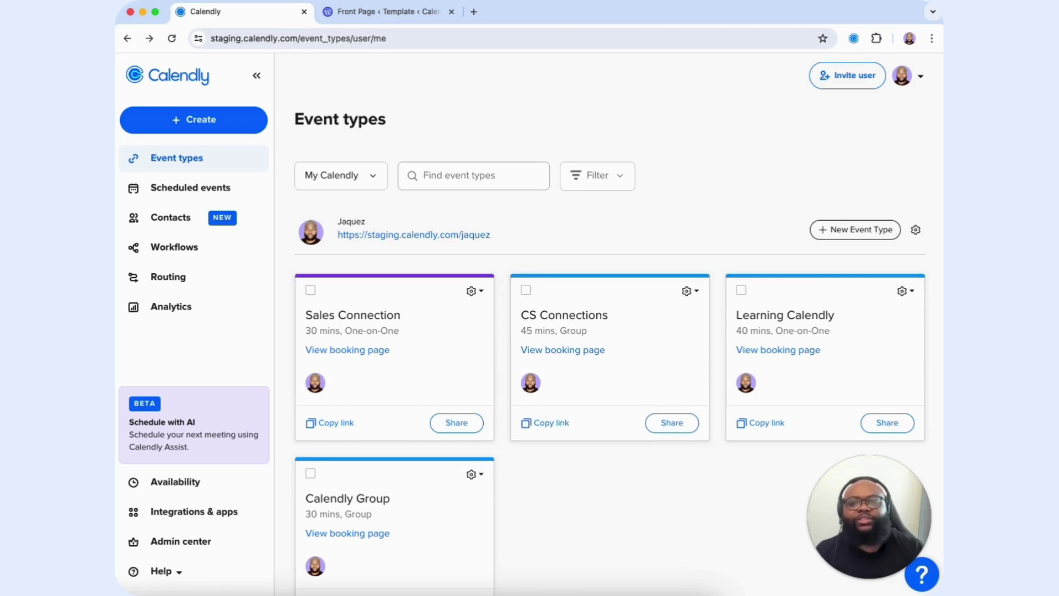
pyautogui.click(386, 11)
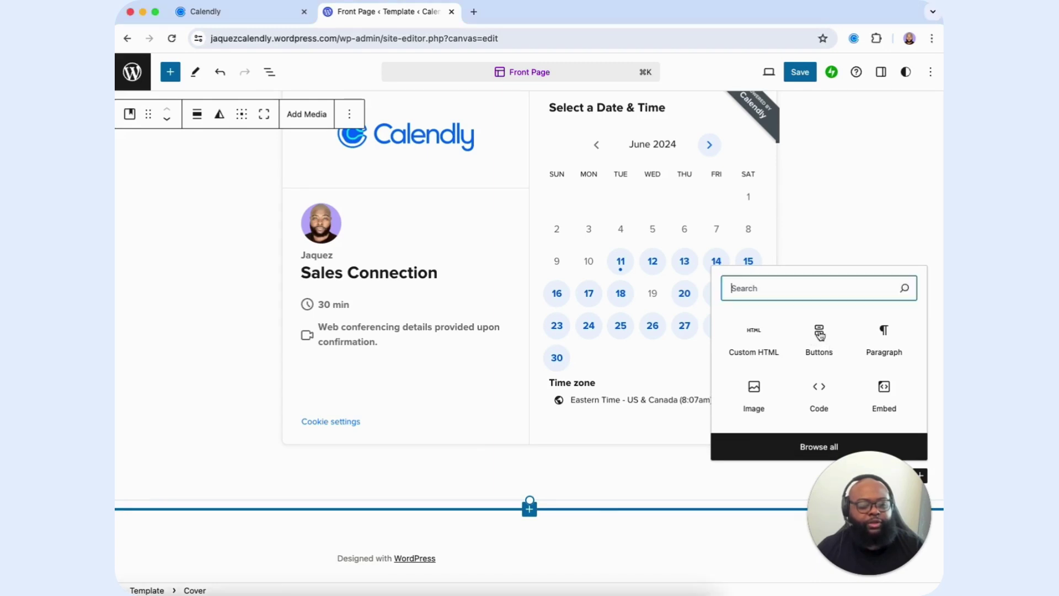
pyautogui.press('Return')
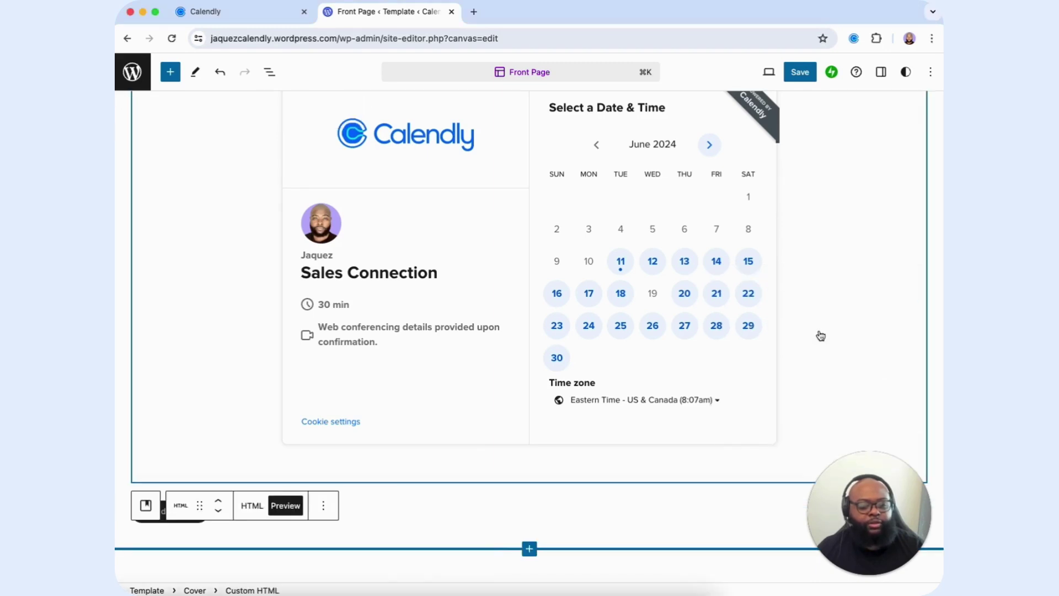
pyautogui.click(165, 520)
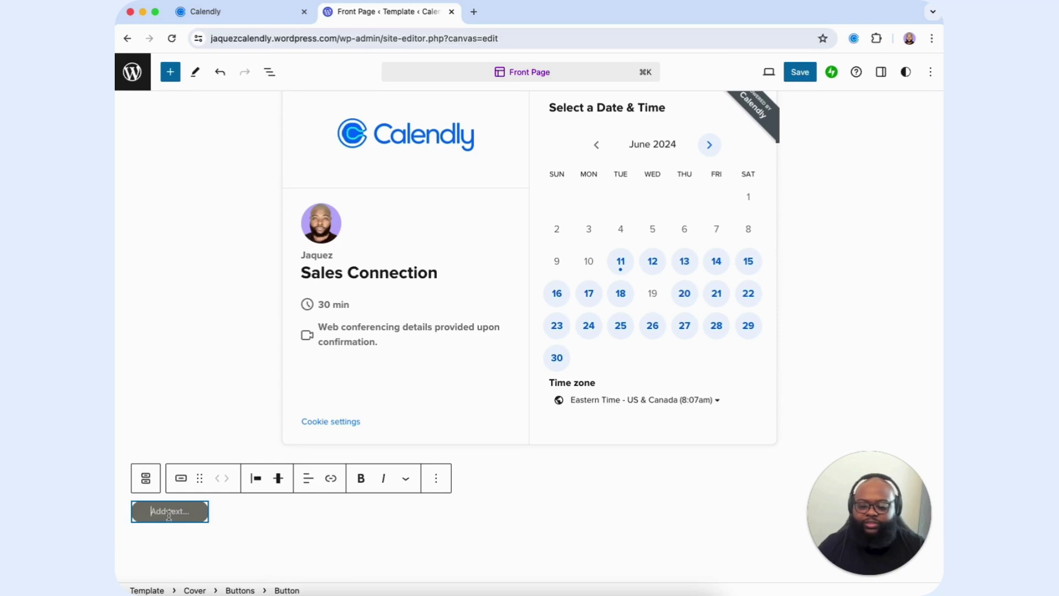
# Label the button 'Schedule Time Now' and link it to the CS Connections booking URL
pyautogui.write('Schedule Time Now')
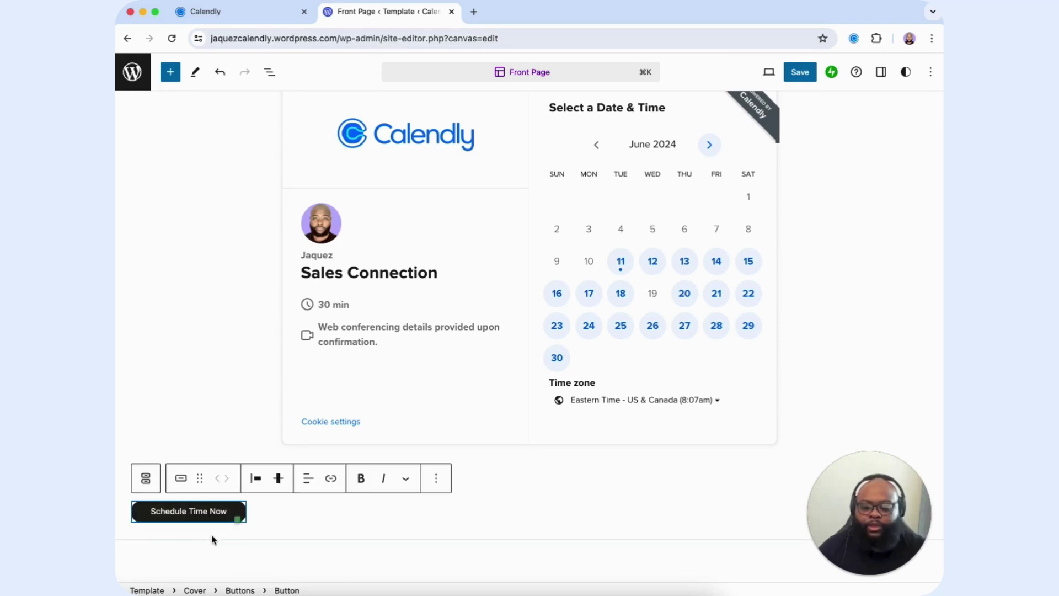
pyautogui.click(331, 479)
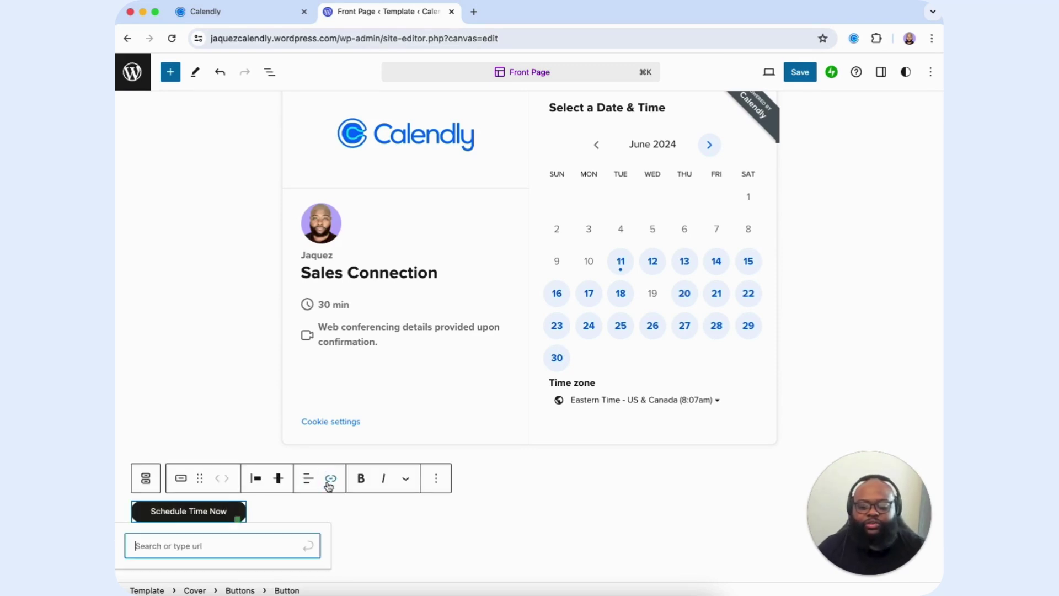
pyautogui.write('https://staging.calendly.com/jaquez/group-event')
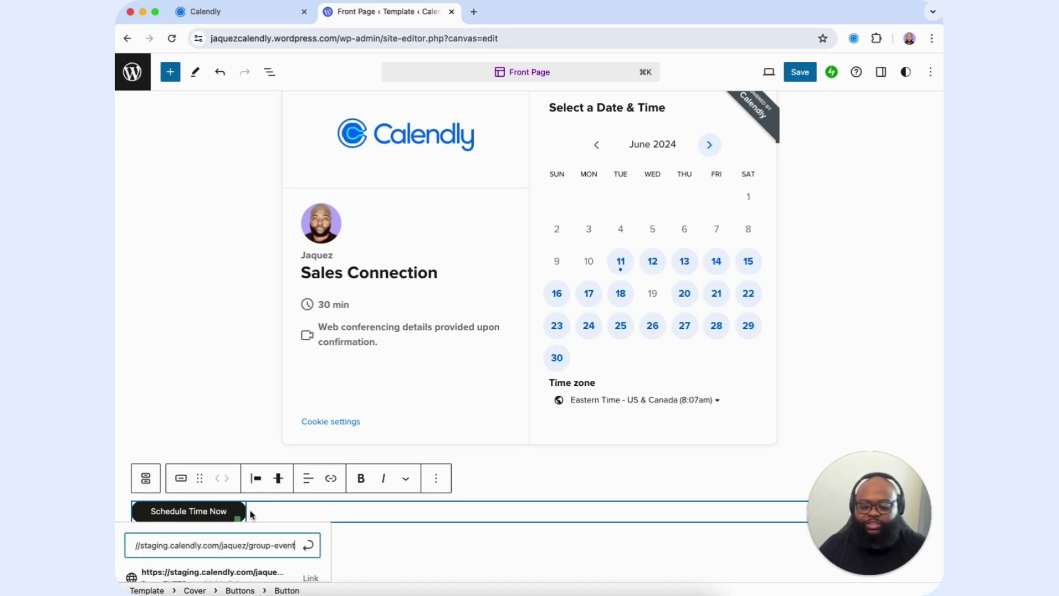
pyautogui.press('Return')
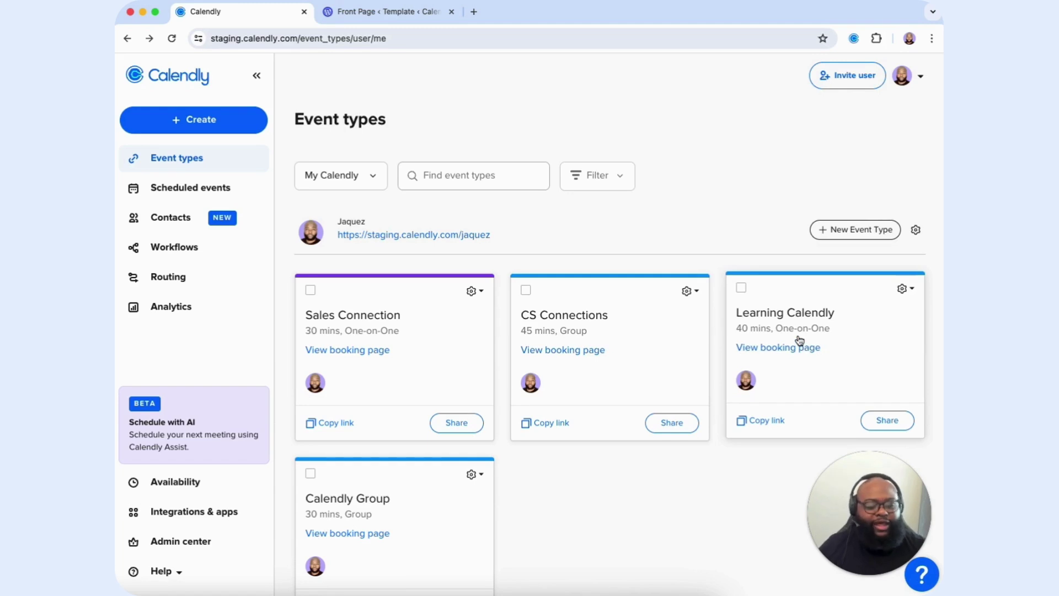
# Copy the Popup Text embed code for Learning Calendly and return to the WordPress editor
pyautogui.click(887, 422)
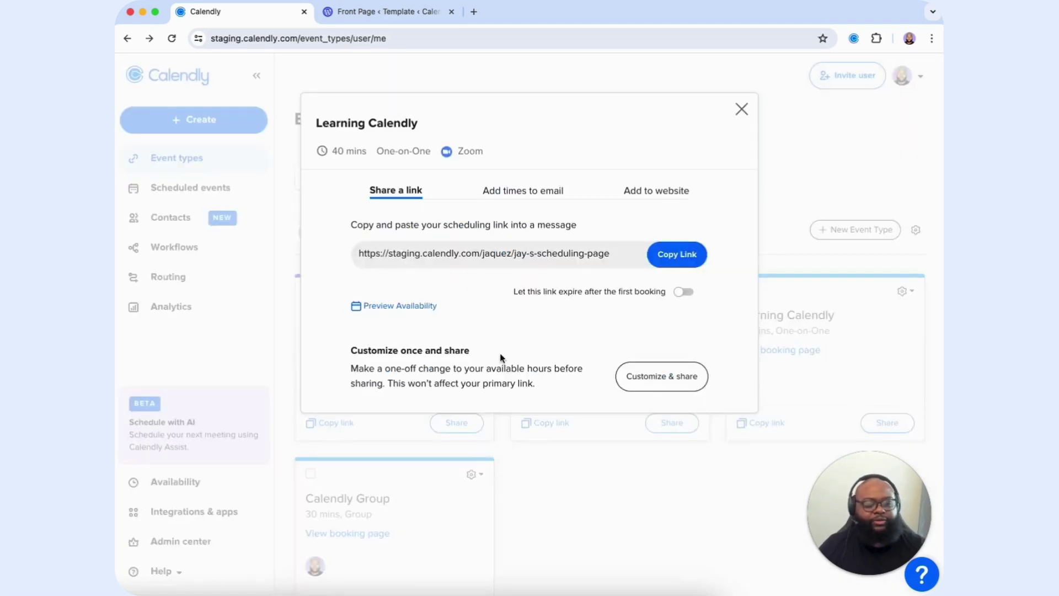
pyautogui.click(644, 193)
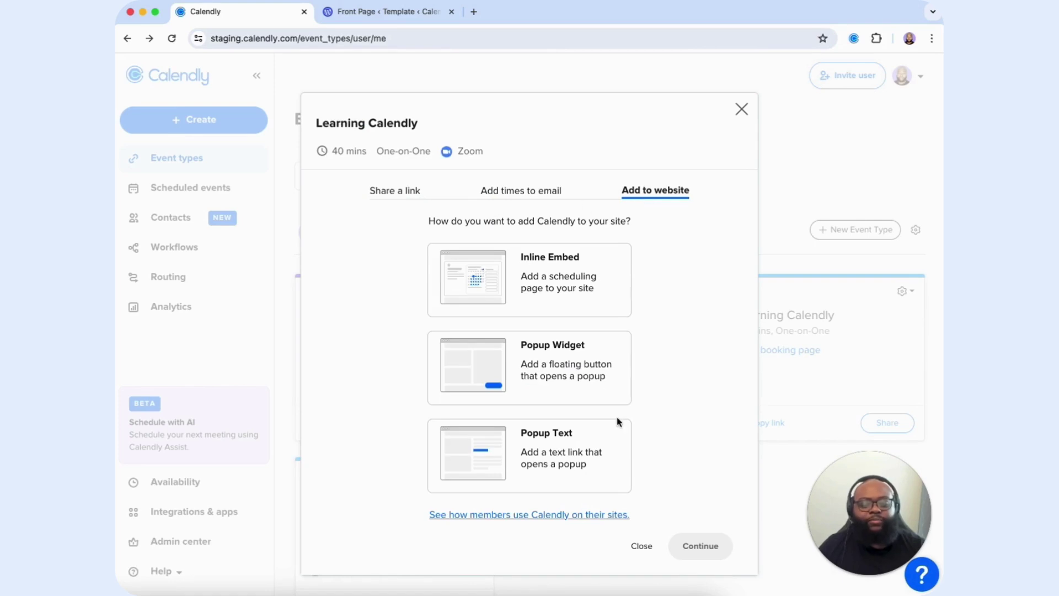
pyautogui.click(503, 447)
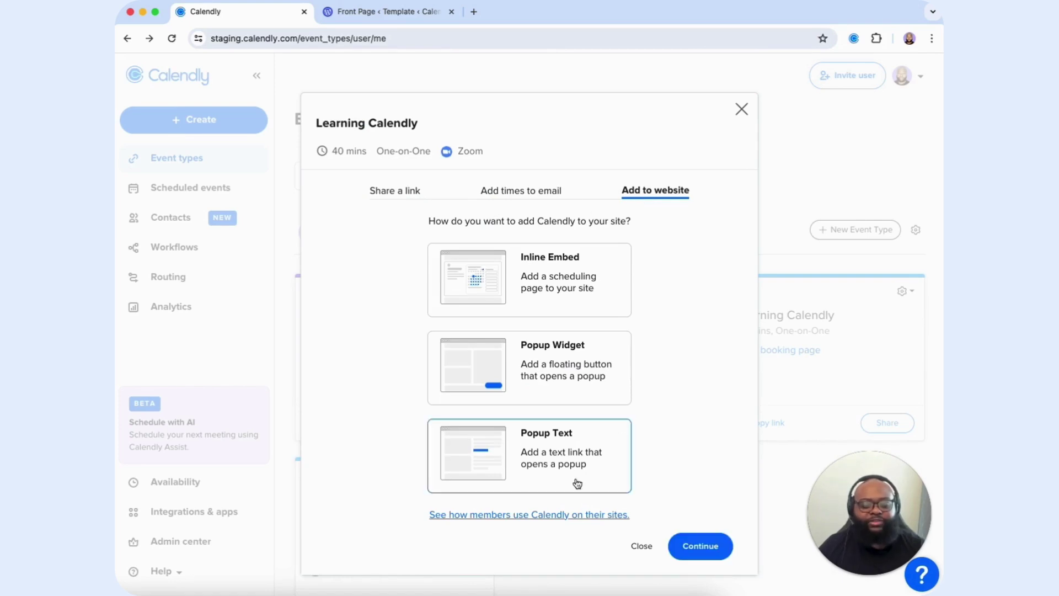
pyautogui.click(694, 549)
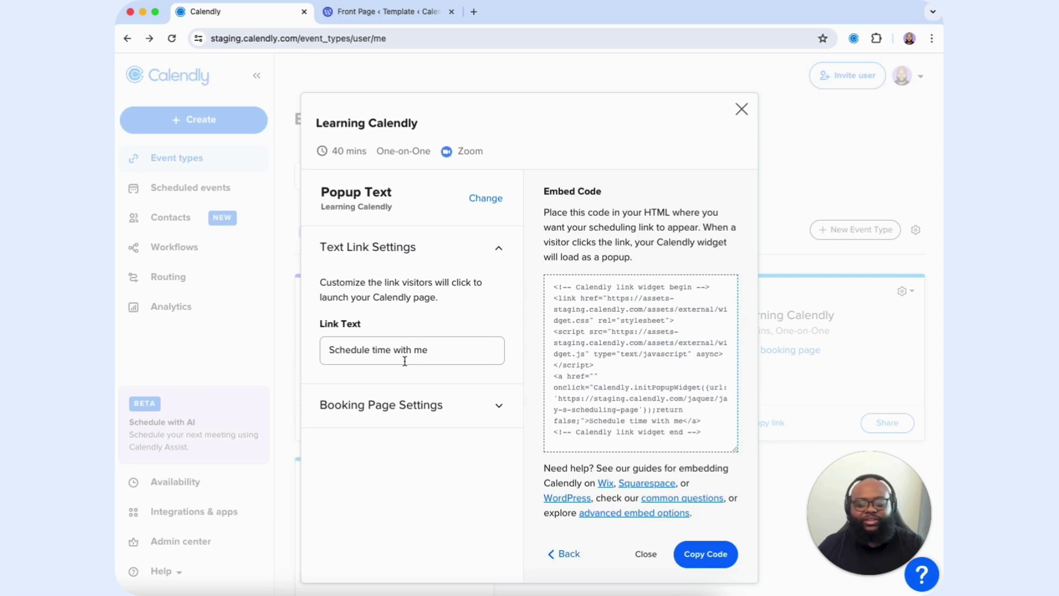
pyautogui.click(439, 408)
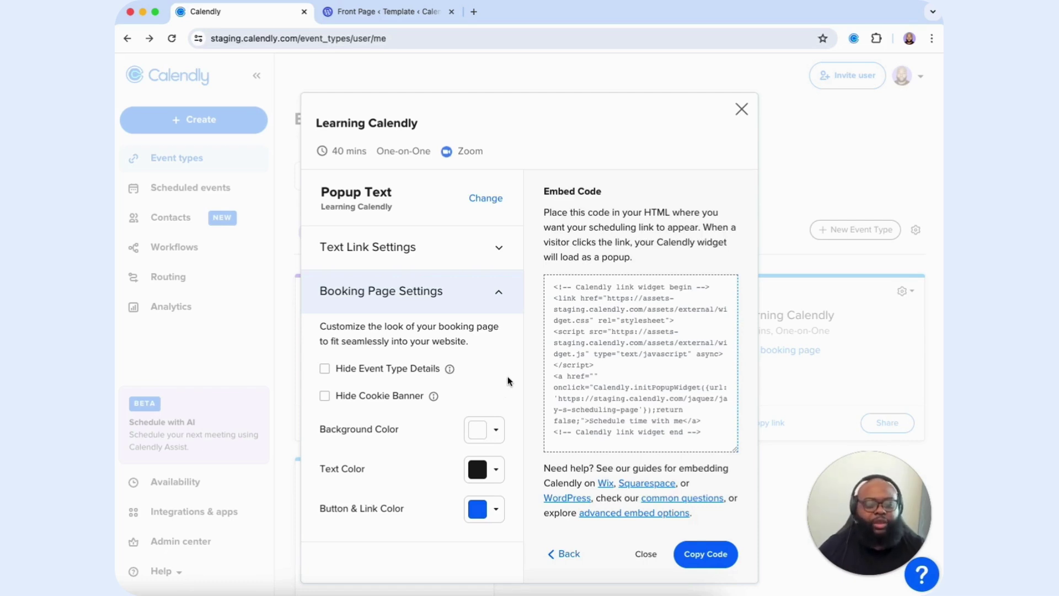
pyautogui.click(697, 557)
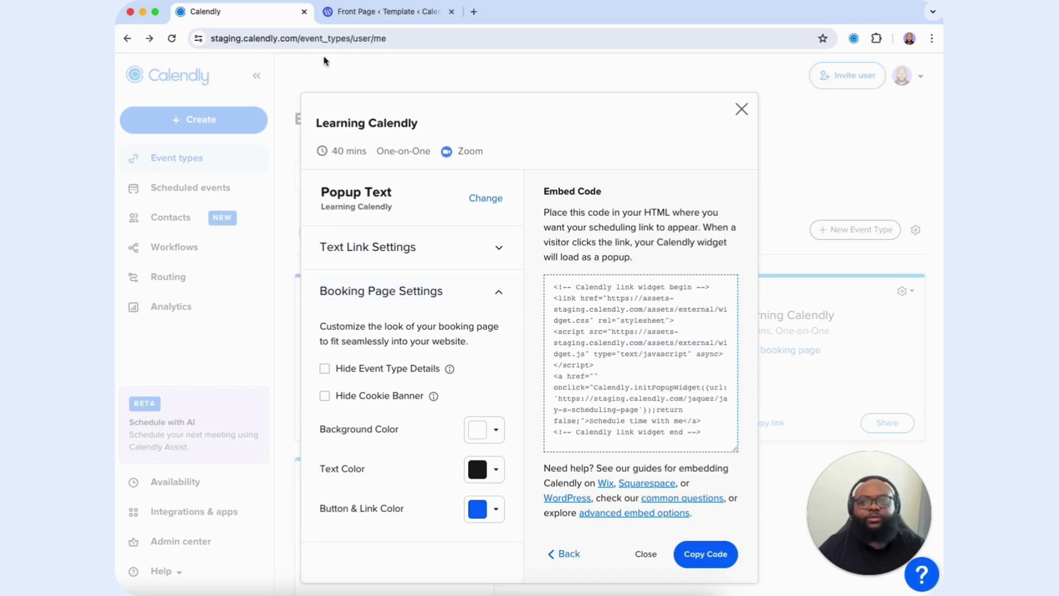
pyautogui.hotkey('ctrl', 'Tab')
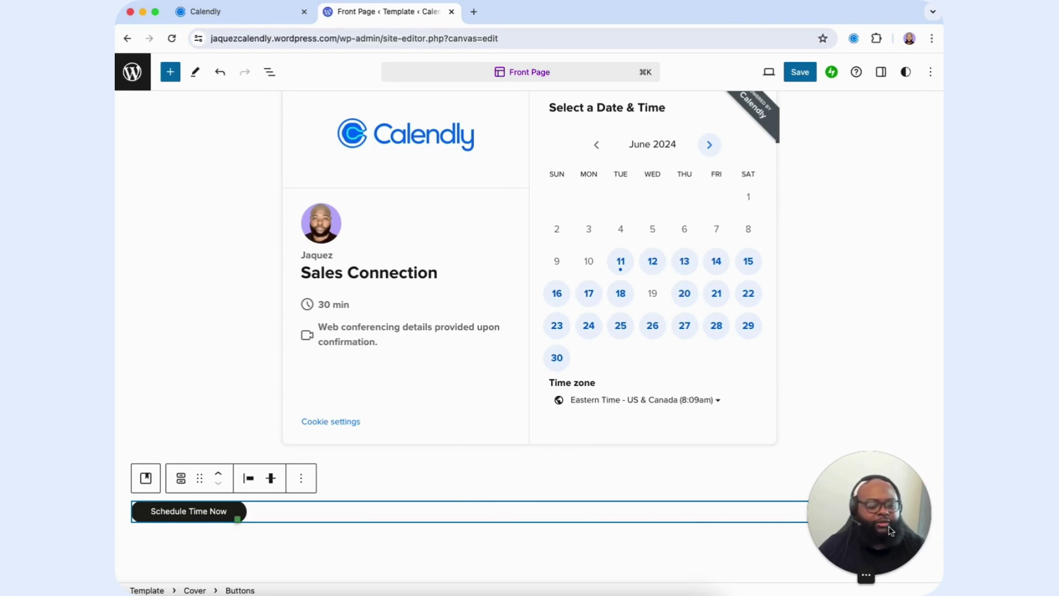
# Add a Custom HTML block with the popup text code below the button, previewing 'Schedule time with me'
pyautogui.click(819, 511)
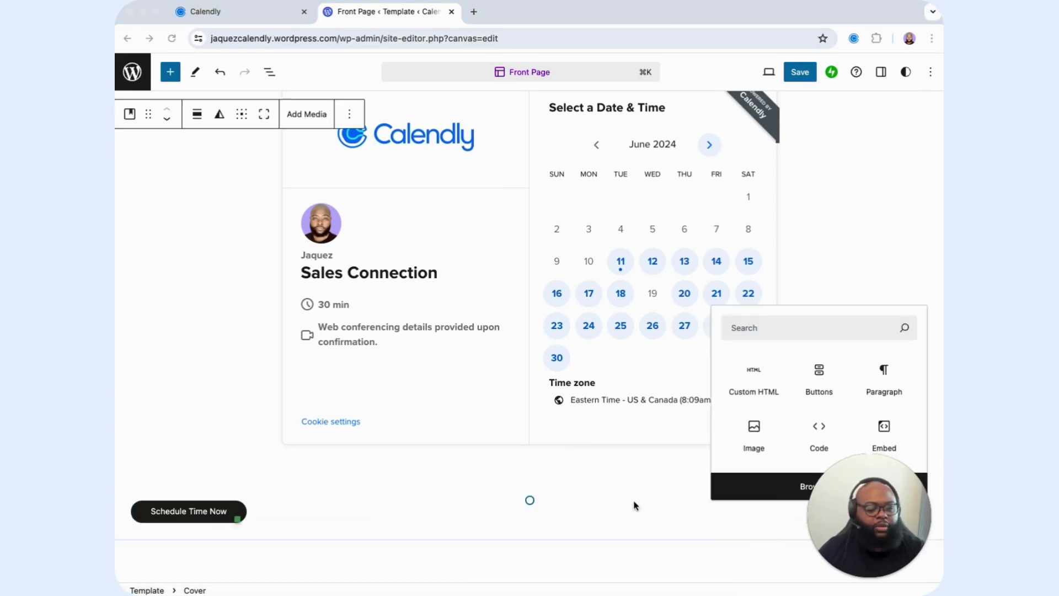
pyautogui.click(754, 377)
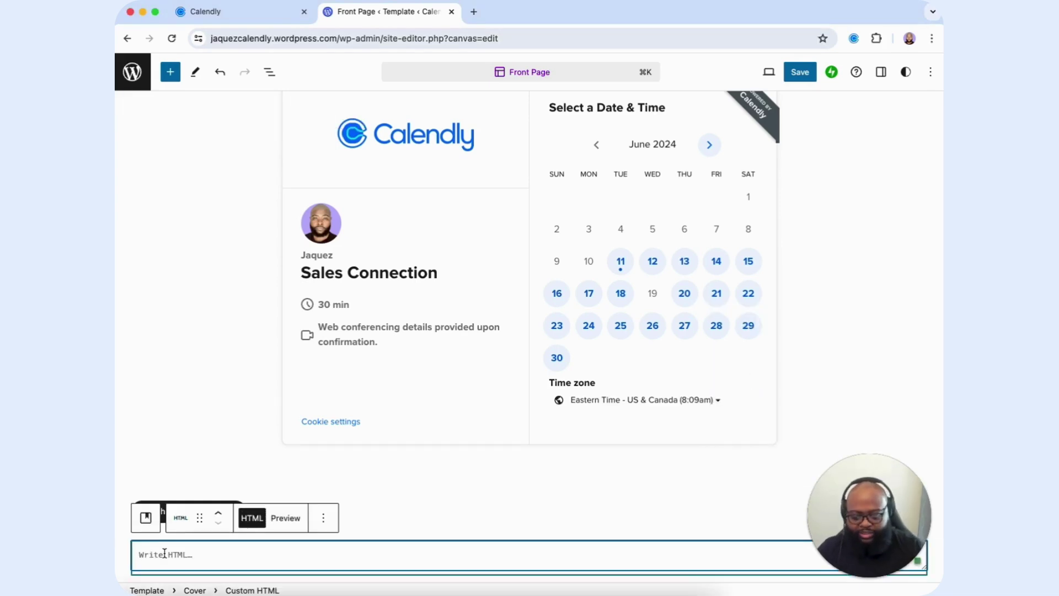
pyautogui.press('super')
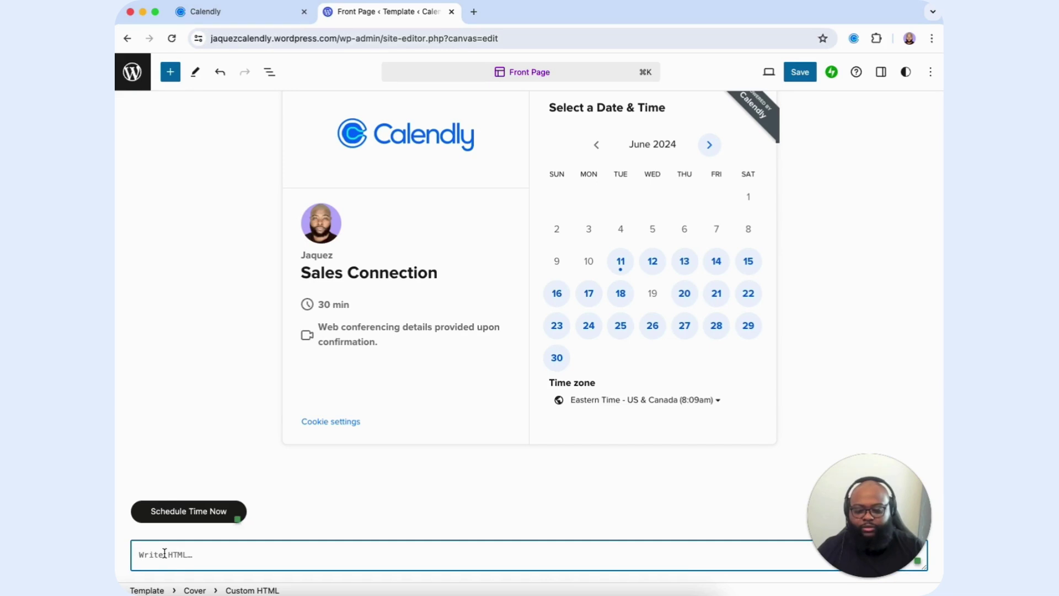
pyautogui.press('super+v')
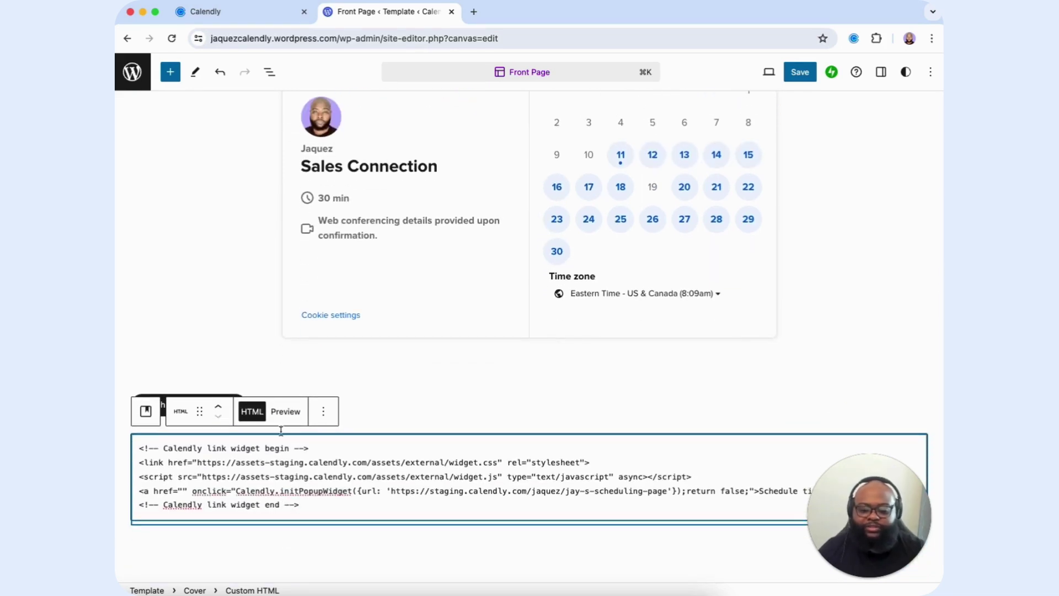
pyautogui.click(285, 412)
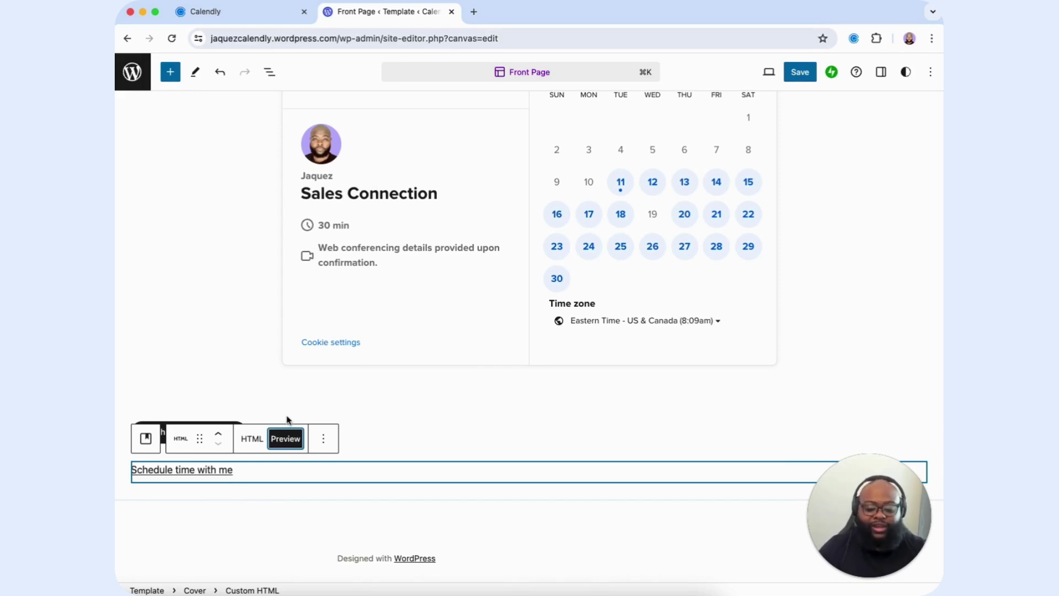
pyautogui.hotkey('ctrl', 'shift', 'Tab')
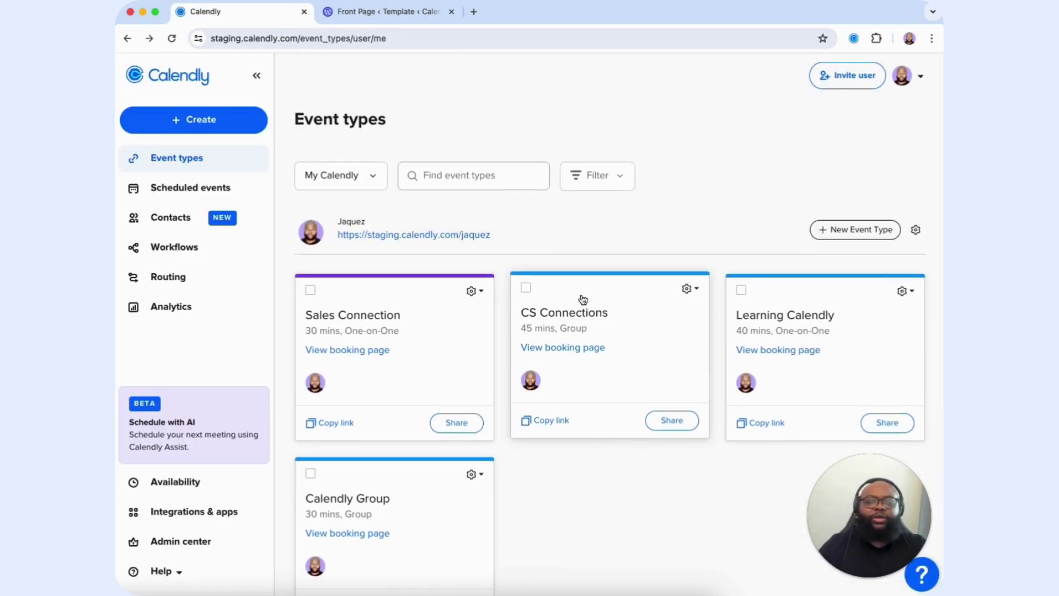